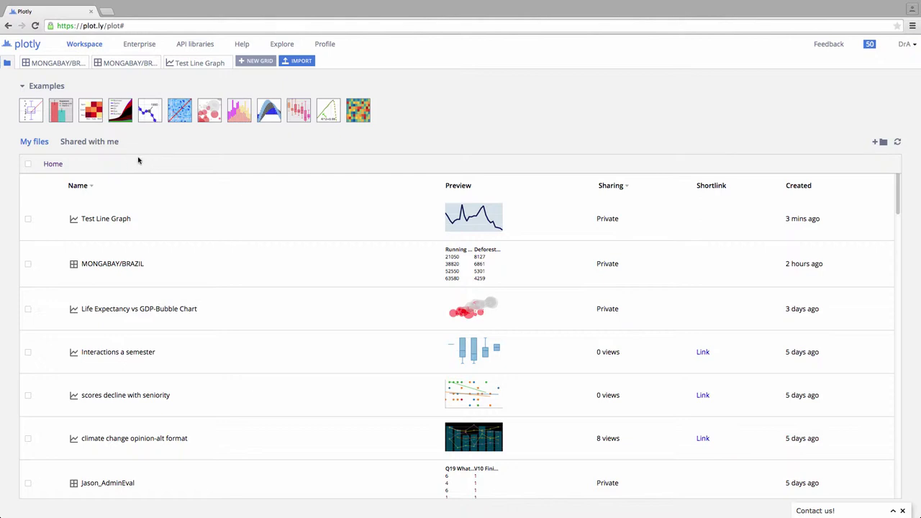
# - Upload the 'Data for Plotly' spreadsheet from the Desktop as a new Plotly grid
pyautogui.click(293, 65)
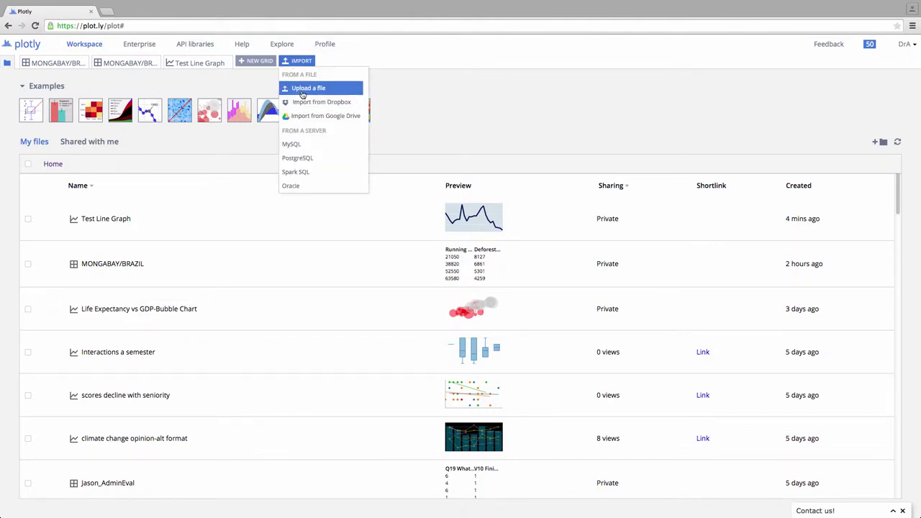
pyautogui.click(302, 89)
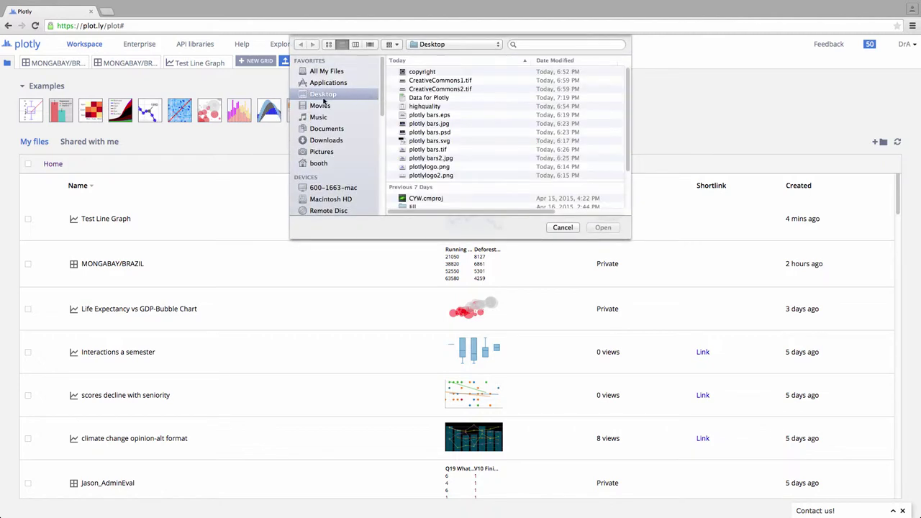
pyautogui.click(448, 100)
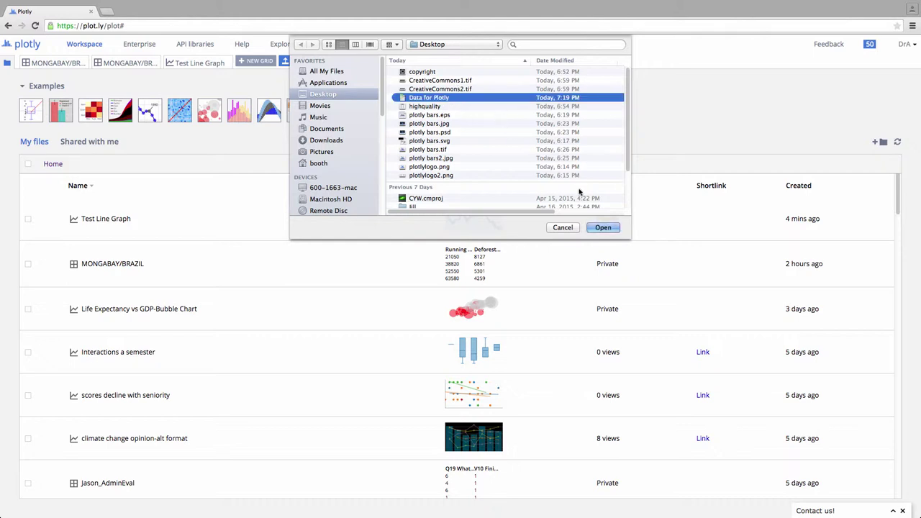
pyautogui.click(602, 227)
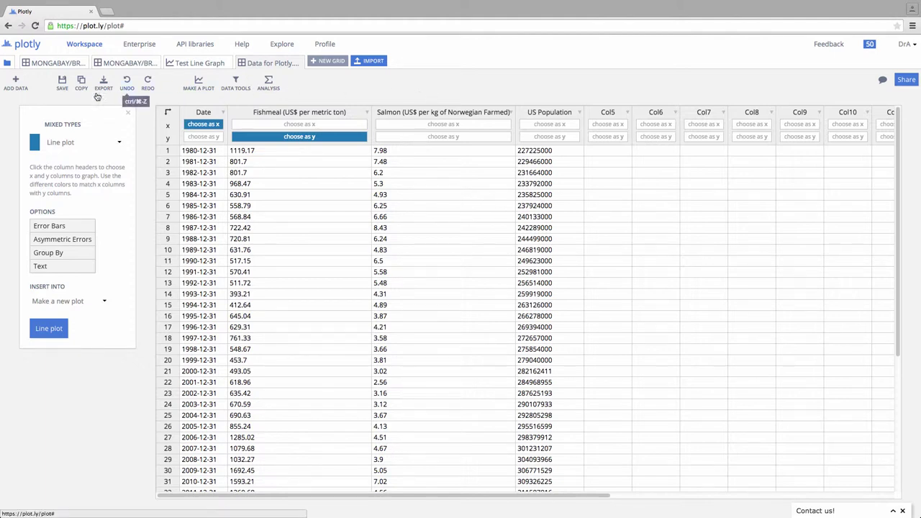
# - Create a new grid and enter 4, 5, 6, 7, 12, 14 down Col1
pyautogui.click(8, 65)
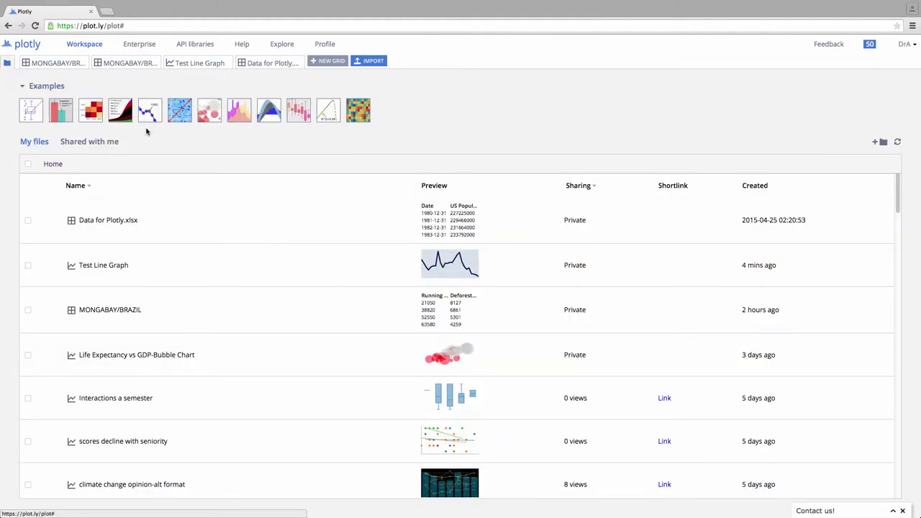
pyautogui.click(322, 63)
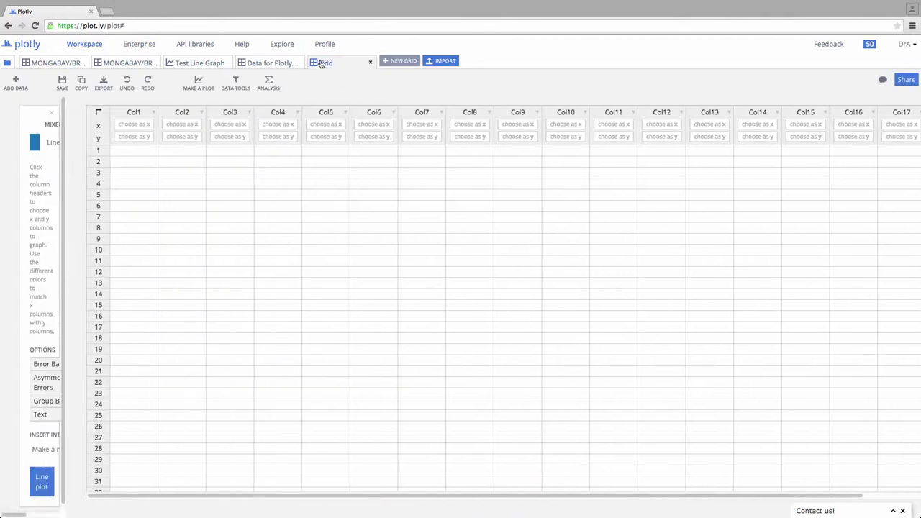
pyautogui.click(204, 153)
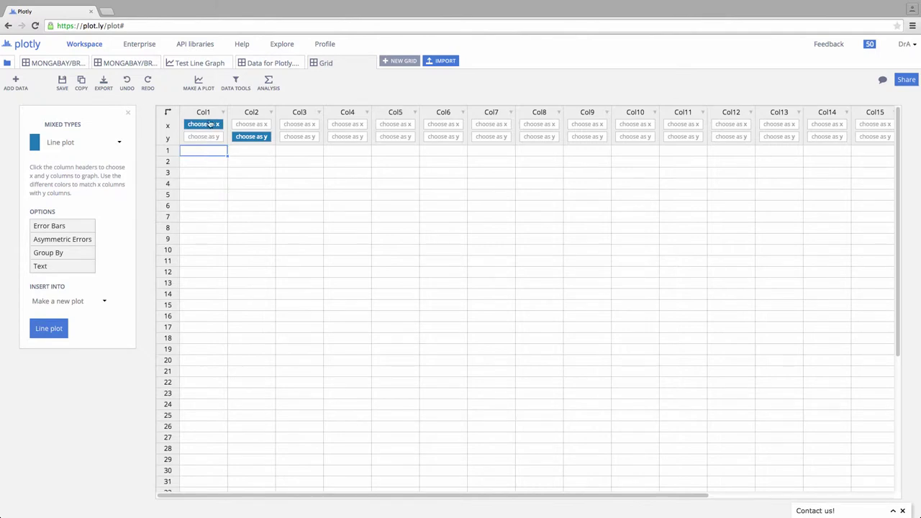
pyautogui.write('4')
pyautogui.press('Return')
pyautogui.write('5')
pyautogui.press('Return')
pyautogui.write('6')
pyautogui.press('Return')
pyautogui.write('7')
pyautogui.press('Return')
pyautogui.write('12')
pyautogui.press('Return')
pyautogui.write('14')
pyautogui.press('Return')
# - Enter 56, 67, 44, 44, 56, 12 down Col2
pyautogui.click(239, 152)
pyautogui.write('56')
pyautogui.press('Return')
pyautogui.write('67')
pyautogui.press('Return')
pyautogui.write('44')
pyautogui.press('Return')
pyautogui.write('44')
pyautogui.press('Return')
pyautogui.write('56')
pyautogui.press('Return')
pyautogui.write('12')
pyautogui.press('Return')
# - Rename the Col1 column to 'First Var'
pyautogui.click(223, 113)
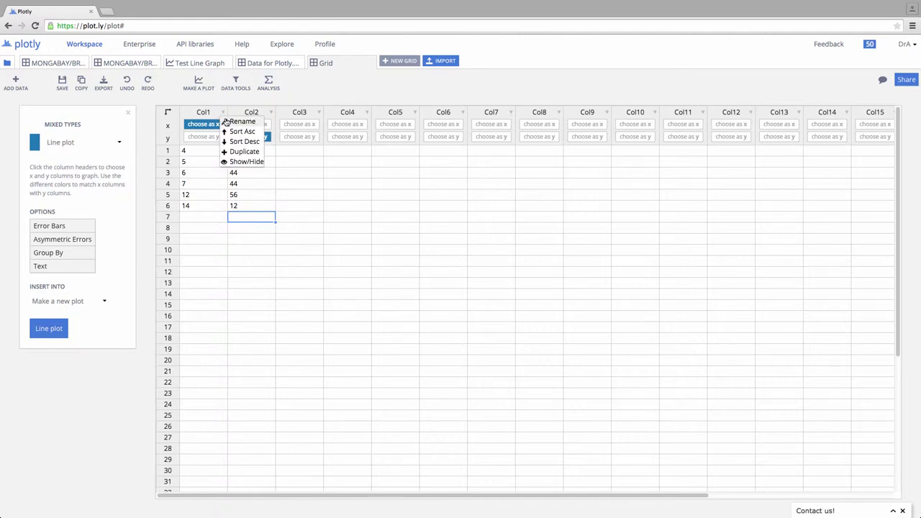
pyautogui.click(226, 121)
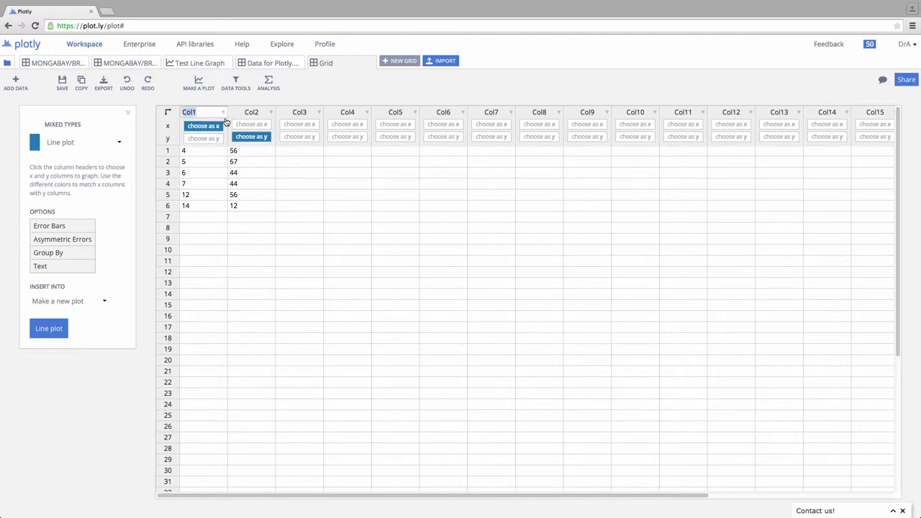
pyautogui.write('First Var')
pyautogui.press('Return')
# - Rename the Col2 column to 'Next Variable'
pyautogui.click(271, 113)
pyautogui.click(273, 124)
pyautogui.write('Ne')
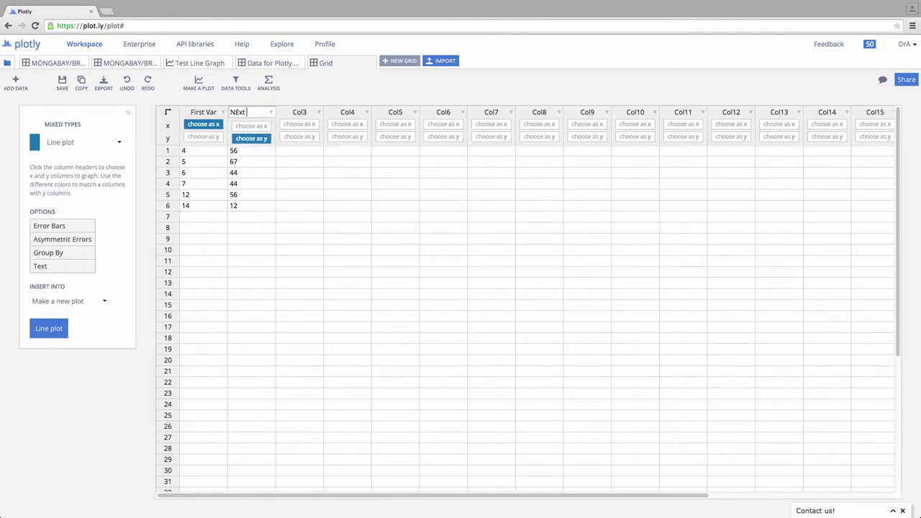
pyautogui.write('xt Variable')
pyautogui.click(290, 161)
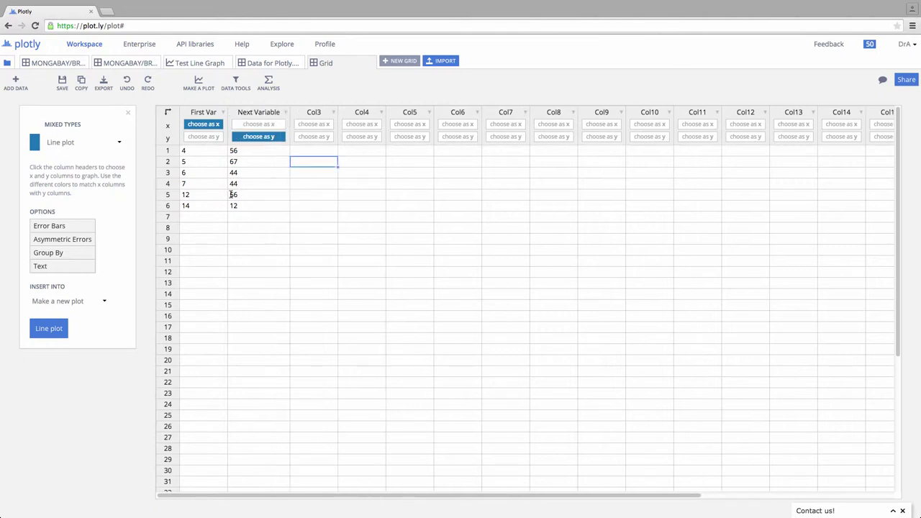
pyautogui.click(223, 112)
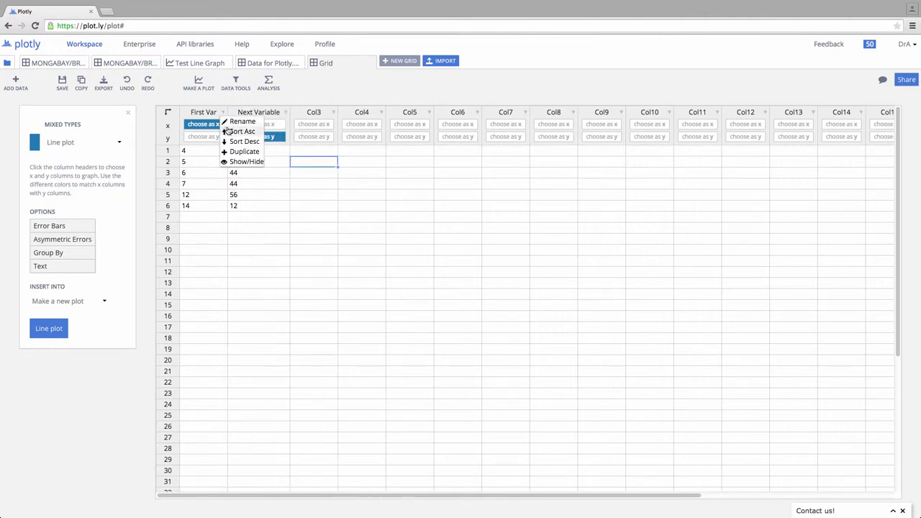
pyautogui.click(194, 177)
pyautogui.click(243, 183)
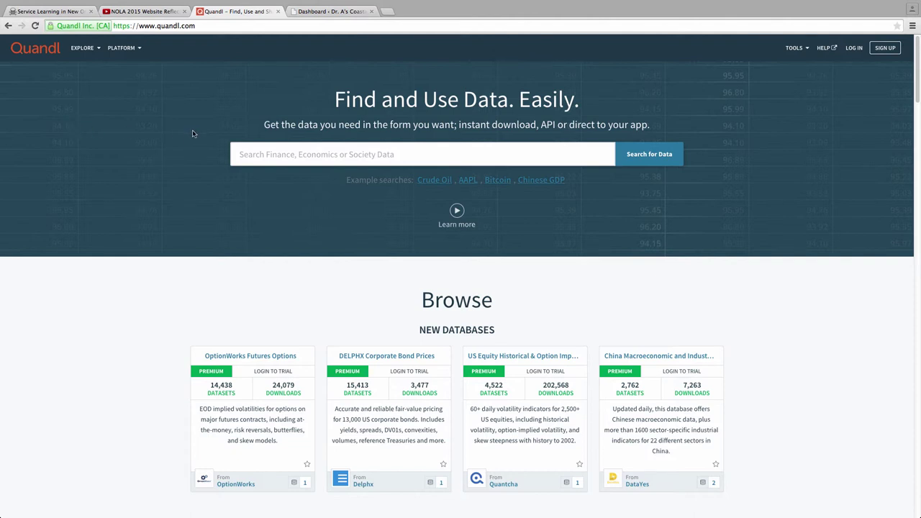
# - Search Quandl for 'Un Population'
pyautogui.click(261, 155)
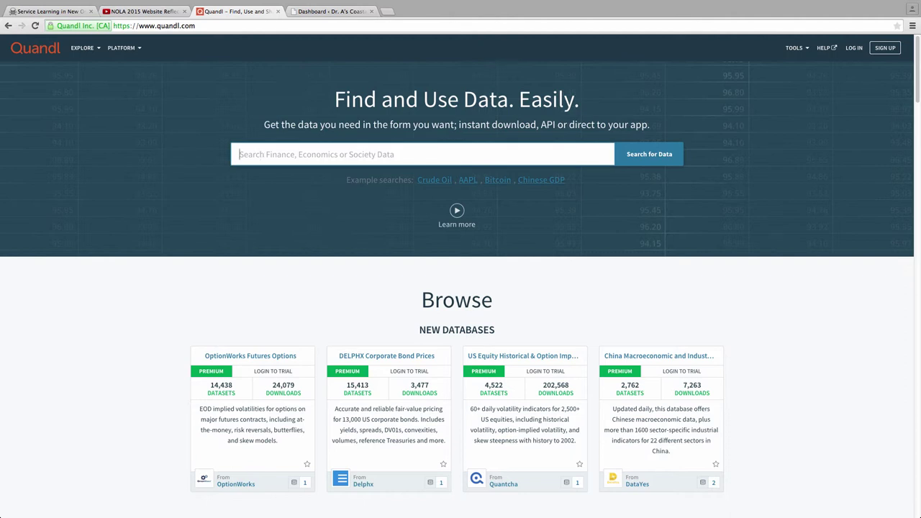
pyautogui.write('Un Population')
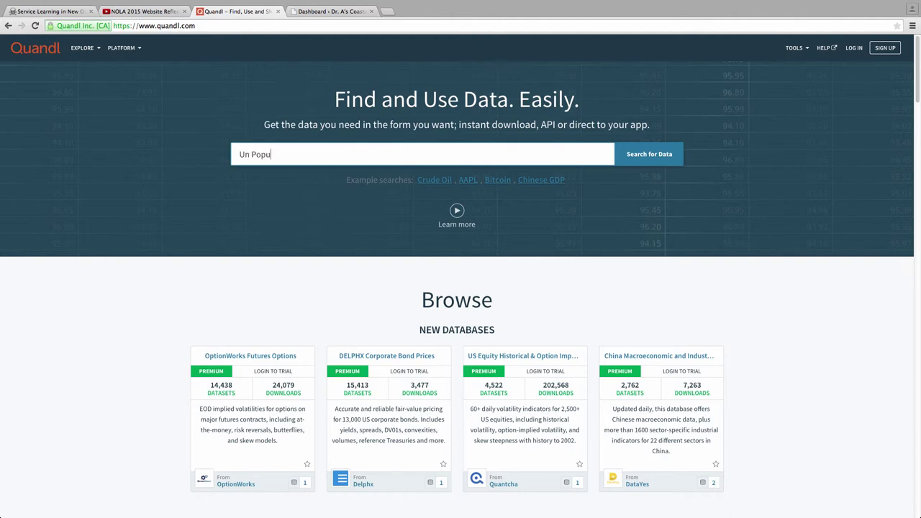
pyautogui.press('Return')
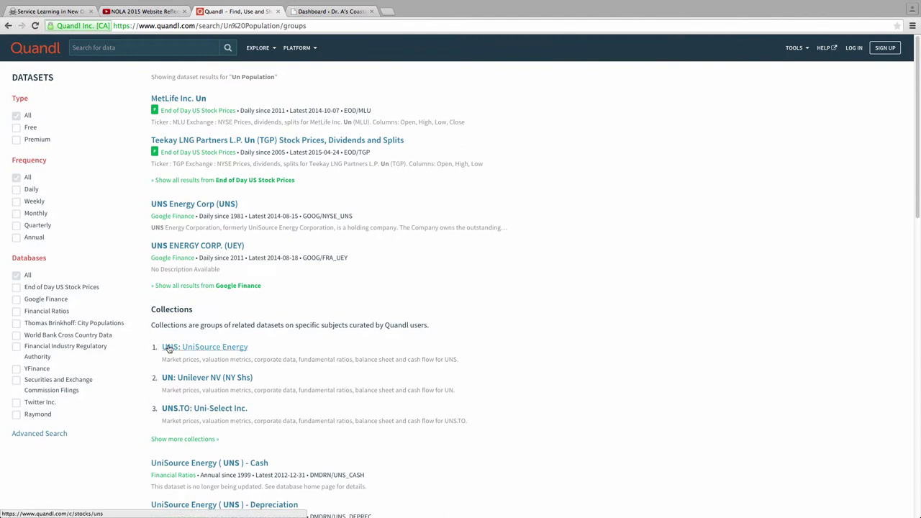
# - Open the UNS ENERGY CORP. (UEY) dataset from the search results
pyautogui.click(184, 248)
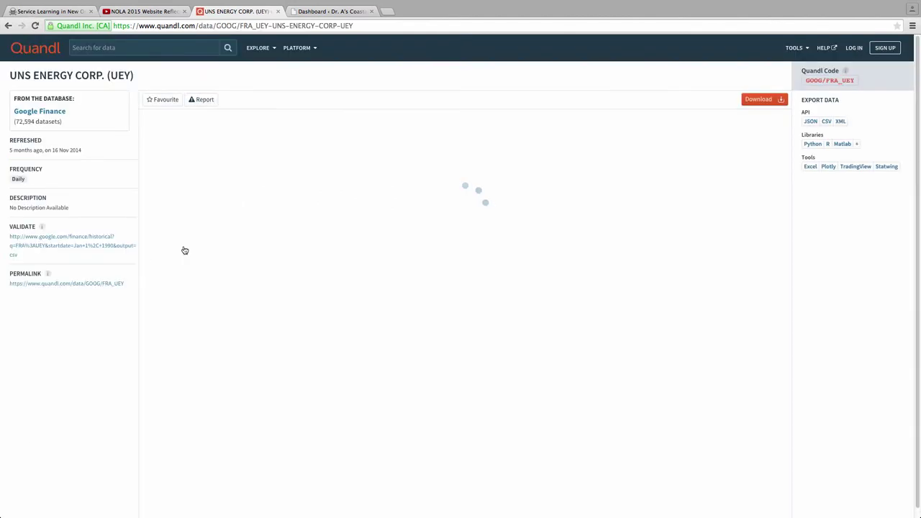